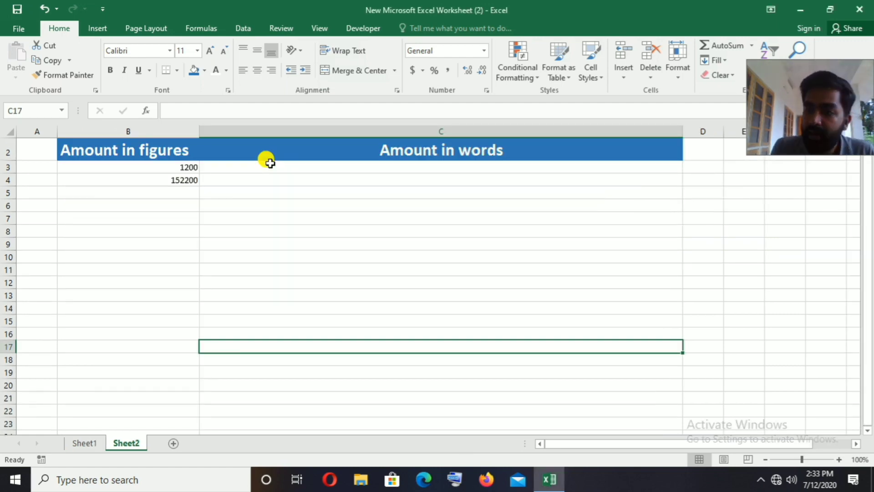
Try =spellnu in C3 to show SpellNumber isn't available, then show the desktop.
{"action": "left_click", "coordinate": [291, 164]}
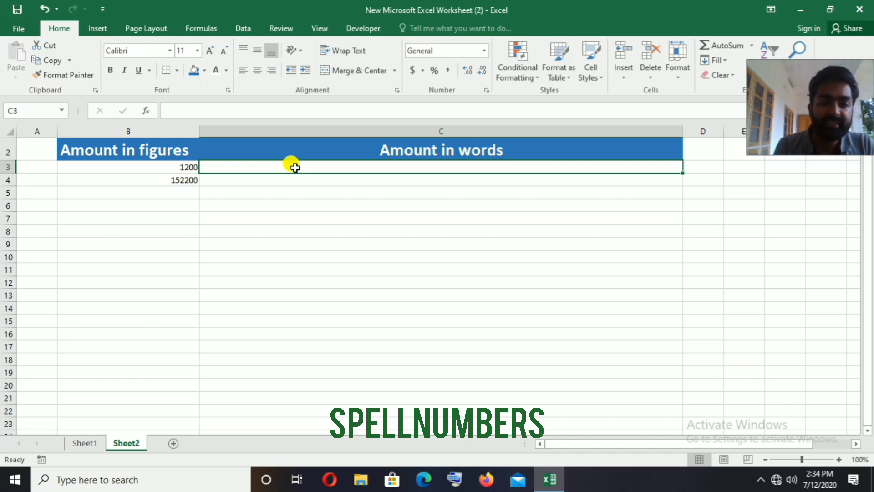
{"action": "key", "text": "Down"}
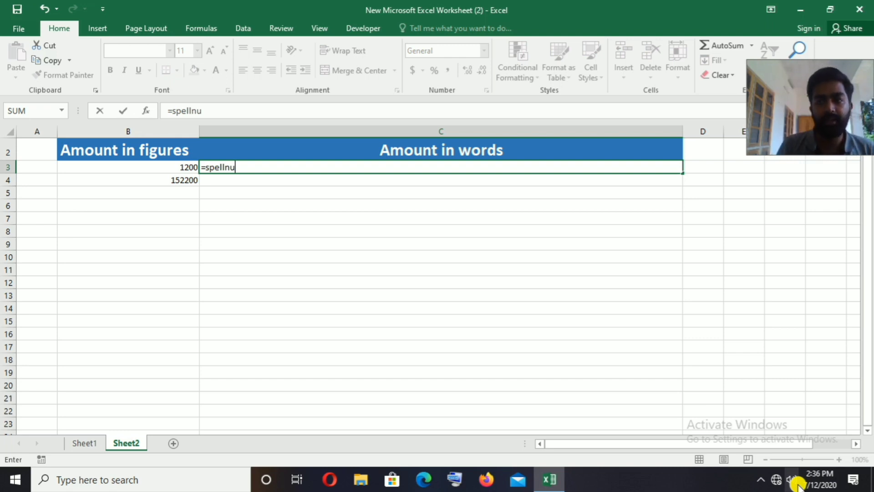
{"action": "key", "text": "super+d"}
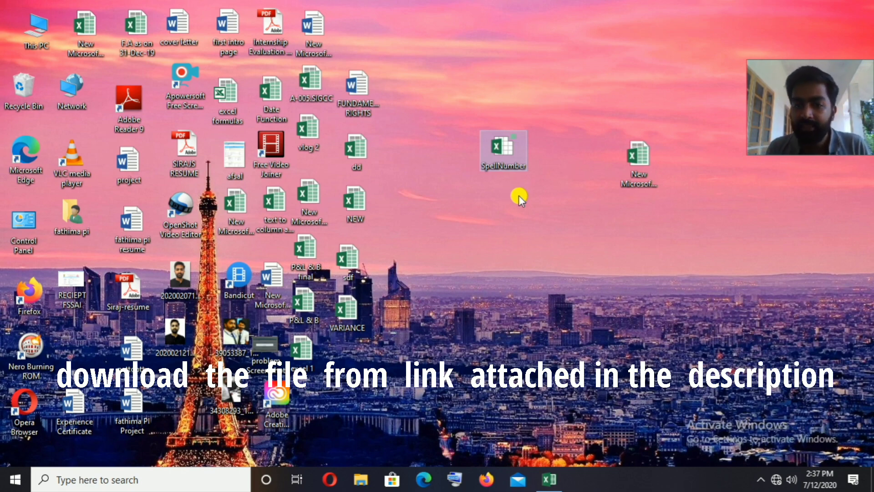
Copy the SpellNumber file from the desktop and open This PC in File Explorer.
{"action": "right_click", "coordinate": [515, 147]}
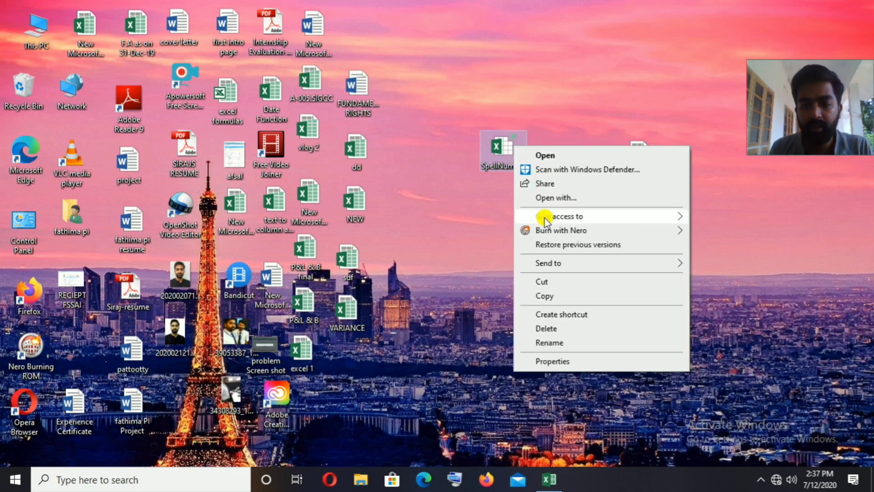
{"action": "left_click", "coordinate": [541, 299]}
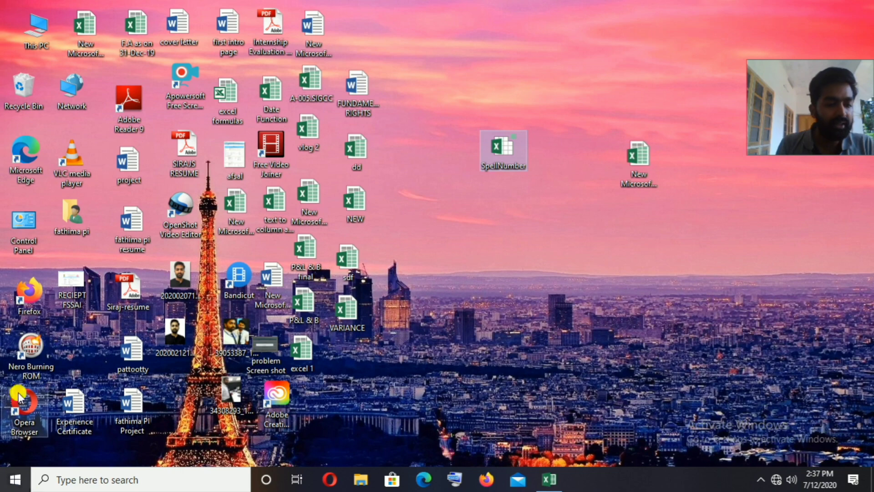
{"action": "left_click", "coordinate": [40, 34]}
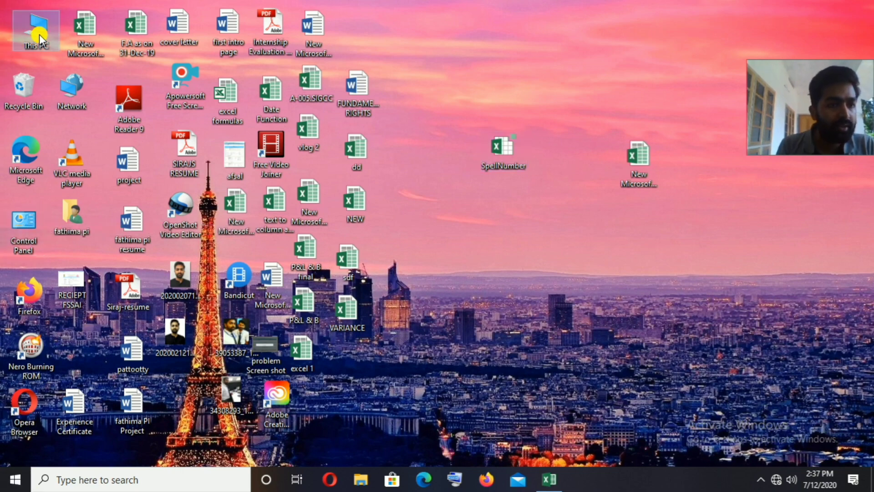
{"action": "double_click", "coordinate": [40, 34]}
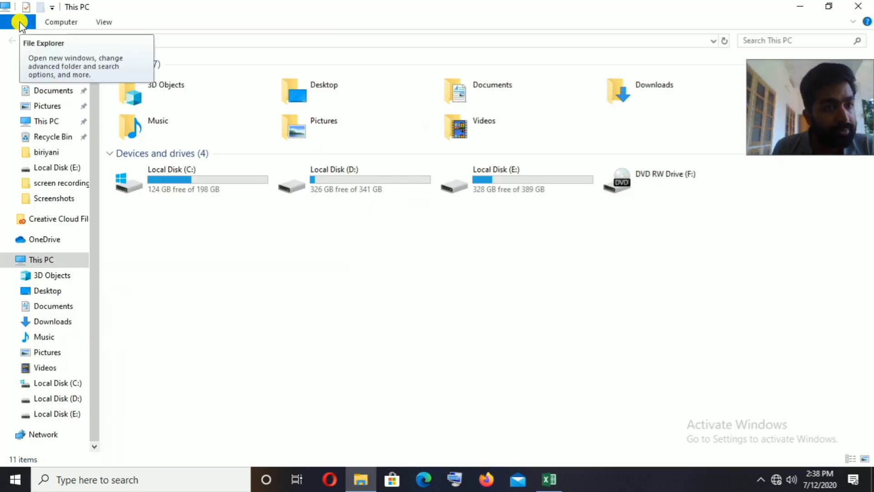
Turn on 'Show hidden files, folders, and drives' in Folder Options.
{"action": "left_click", "coordinate": [20, 24]}
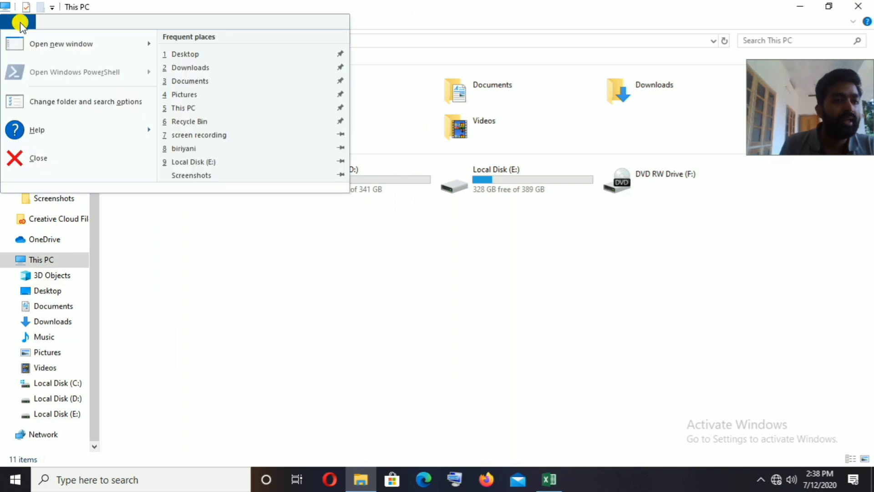
{"action": "left_click", "coordinate": [74, 99]}
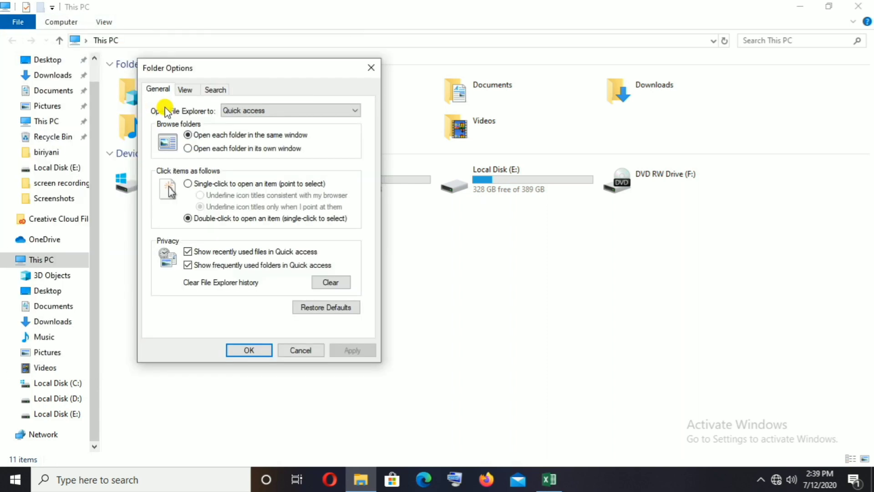
{"action": "left_click", "coordinate": [190, 90]}
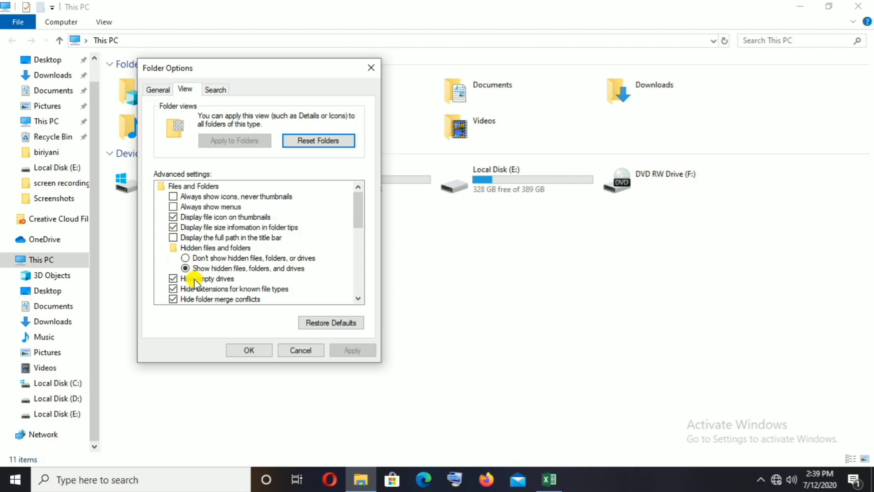
{"action": "left_click", "coordinate": [186, 267]}
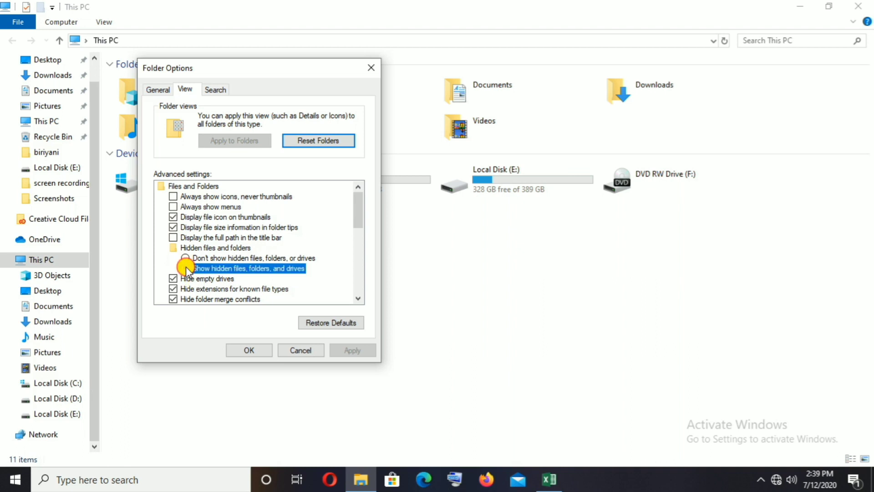
{"action": "left_click", "coordinate": [250, 350]}
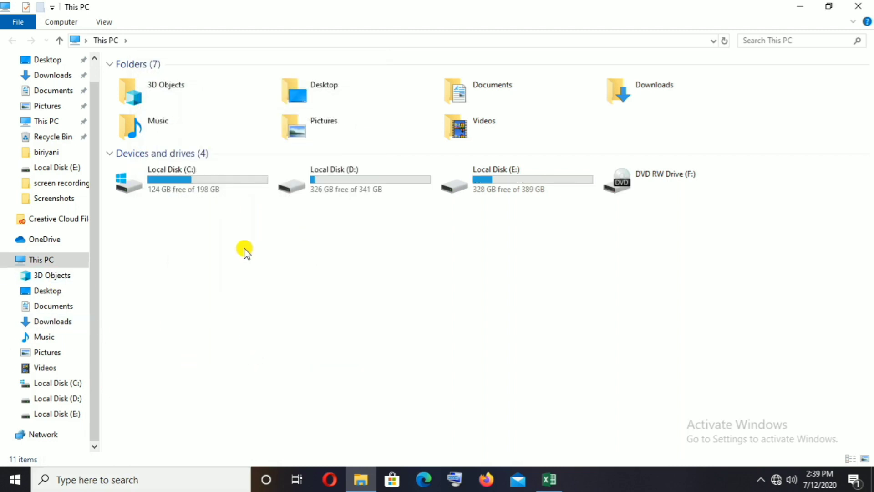
Browse from Local Disk (C:) through Users and the user folder into AppData.
{"action": "left_click", "coordinate": [213, 188]}
{"action": "double_click", "coordinate": [211, 184]}
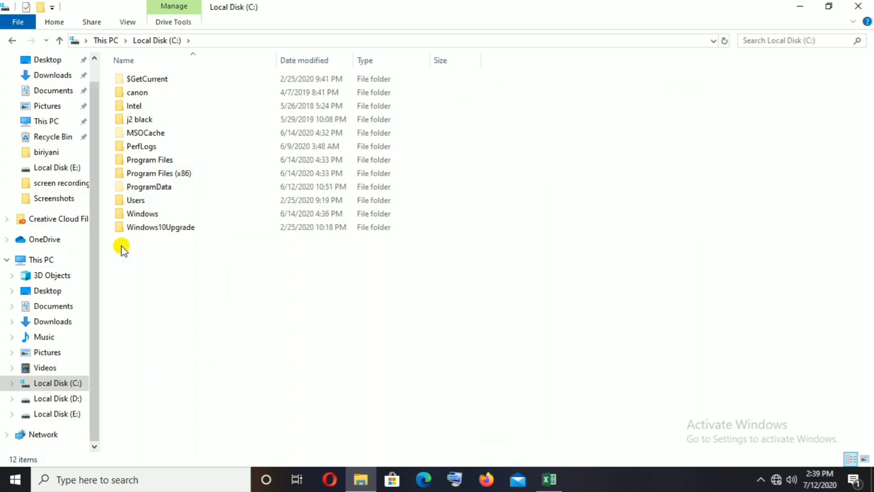
{"action": "double_click", "coordinate": [166, 200]}
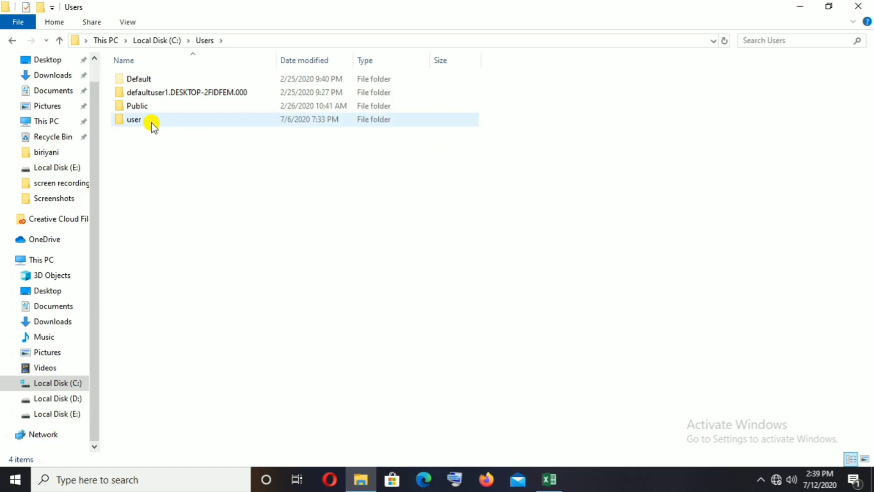
{"action": "mouse_move", "coordinate": [153, 126]}
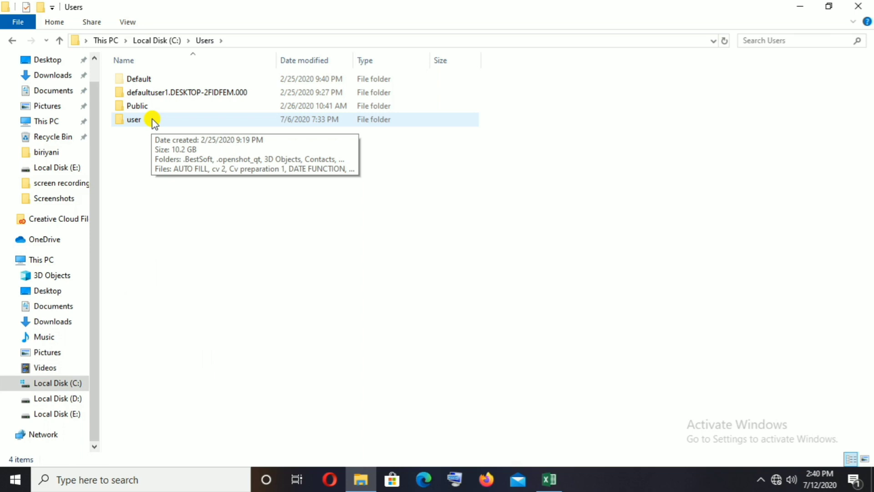
{"action": "double_click", "coordinate": [153, 120]}
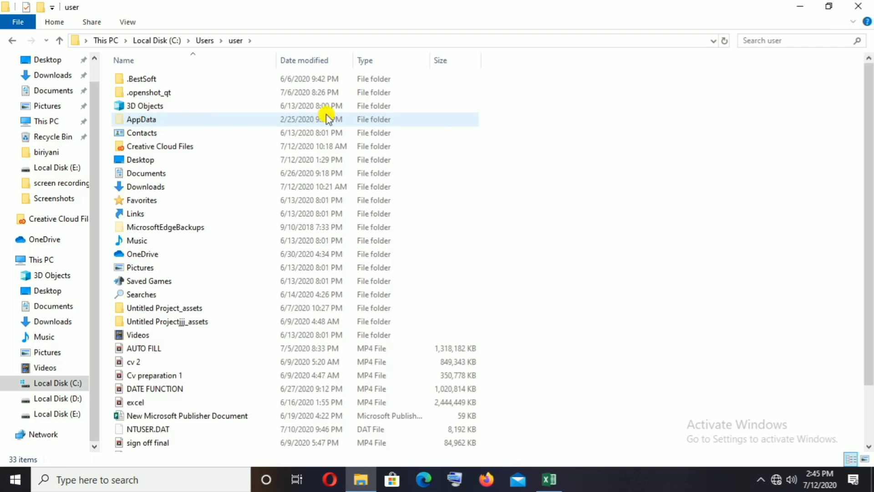
{"action": "left_click", "coordinate": [261, 120]}
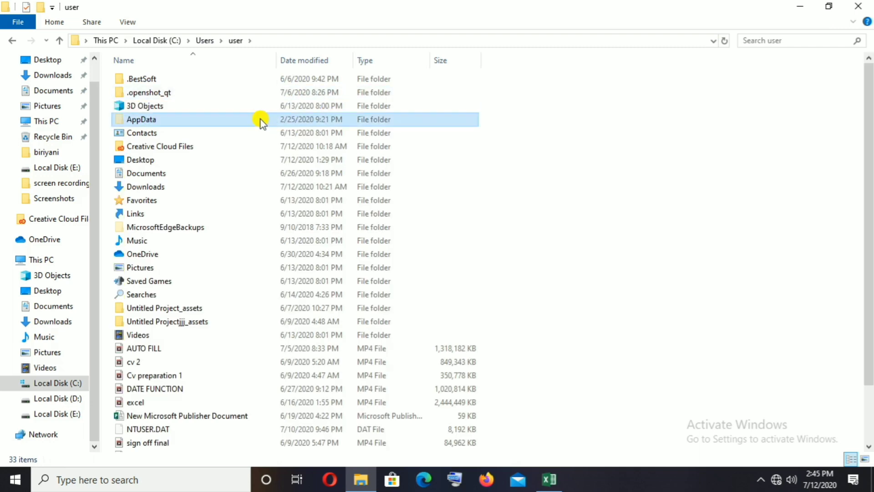
{"action": "double_click", "coordinate": [260, 120]}
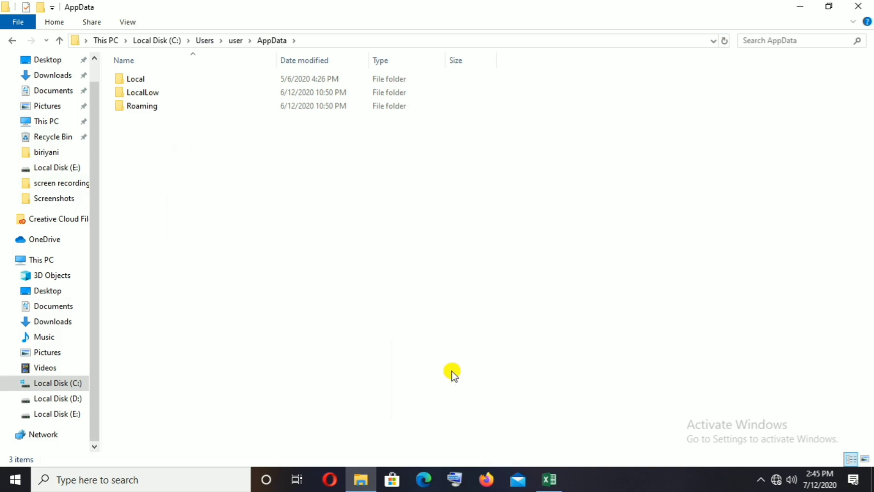
Paste the SpellNumber add-in into Roaming\Microsoft\AddIns.
{"action": "left_click", "coordinate": [139, 106]}
{"action": "double_click", "coordinate": [139, 105]}
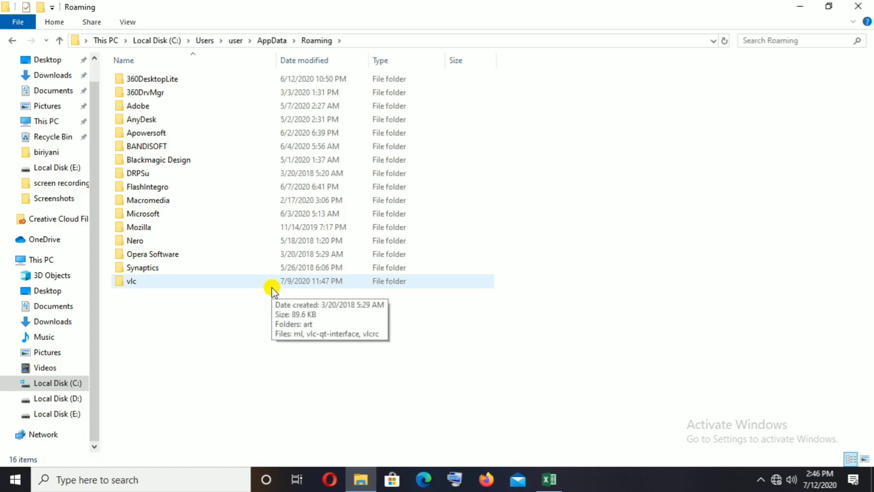
{"action": "double_click", "coordinate": [187, 213]}
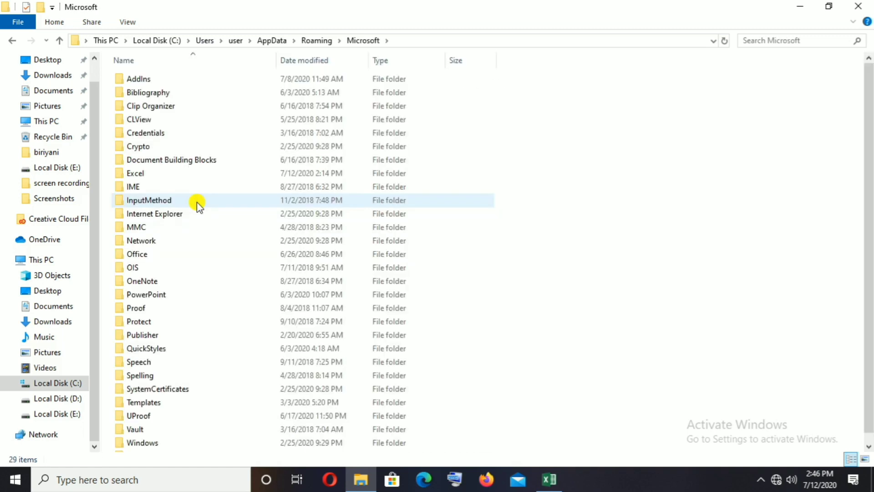
{"action": "double_click", "coordinate": [163, 78]}
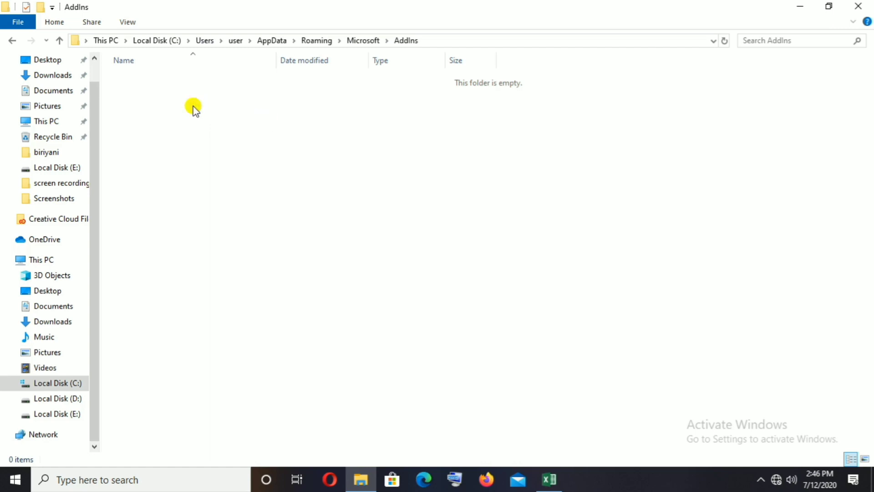
{"action": "right_click", "coordinate": [194, 106]}
{"action": "left_click", "coordinate": [237, 200]}
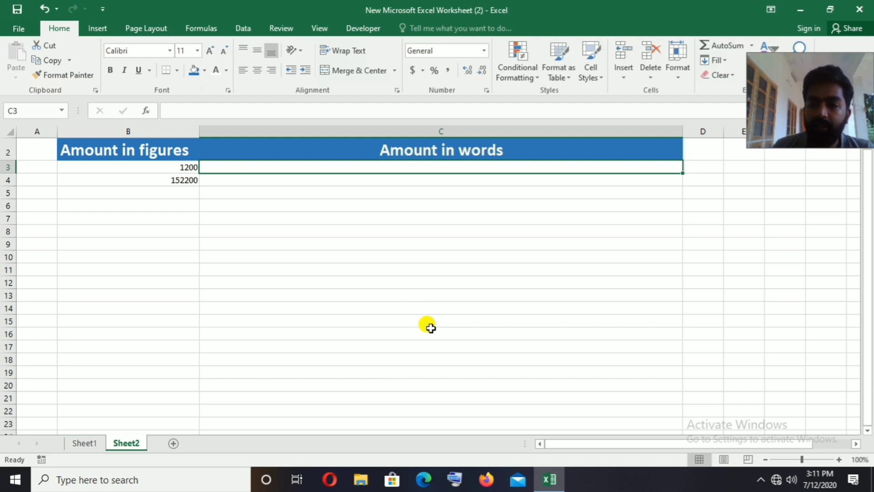
Show the Add-ins page in Excel Options with Spellnumber selected and Manage set to Excel Add-ins.
{"action": "left_click", "coordinate": [11, 29]}
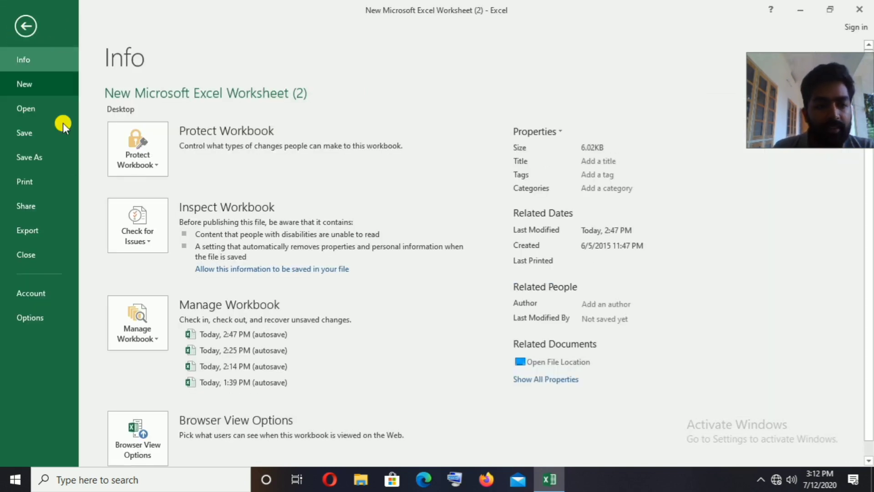
{"action": "left_click", "coordinate": [42, 317]}
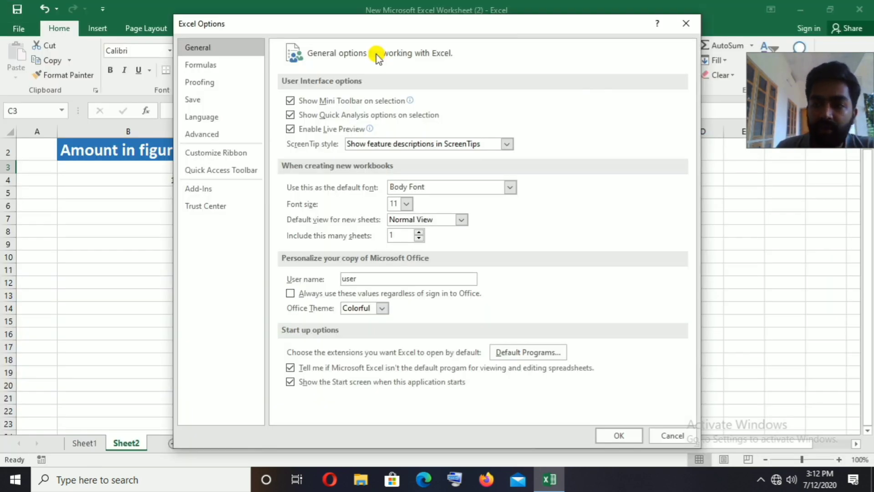
{"action": "left_click", "coordinate": [213, 190]}
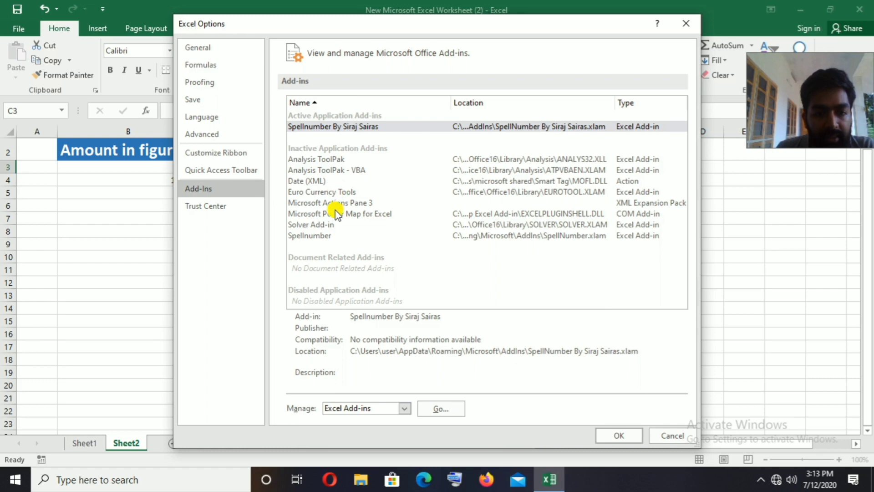
{"action": "left_click", "coordinate": [322, 236]}
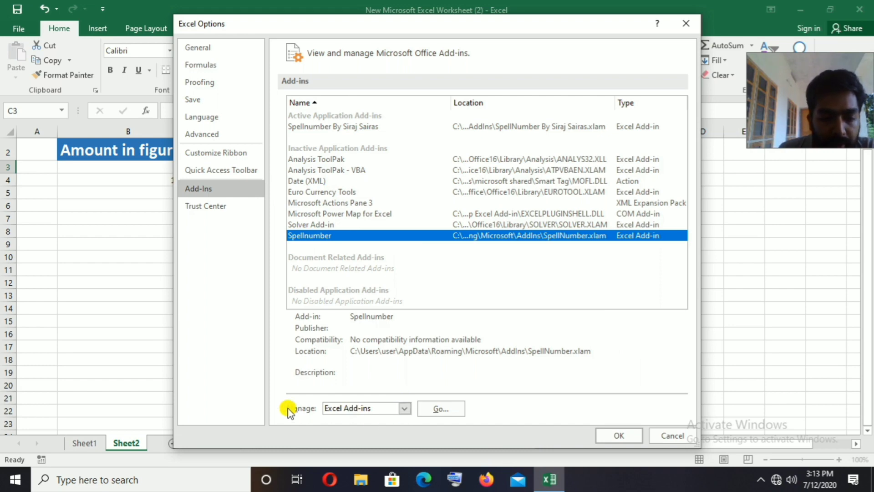
{"action": "left_click", "coordinate": [406, 409]}
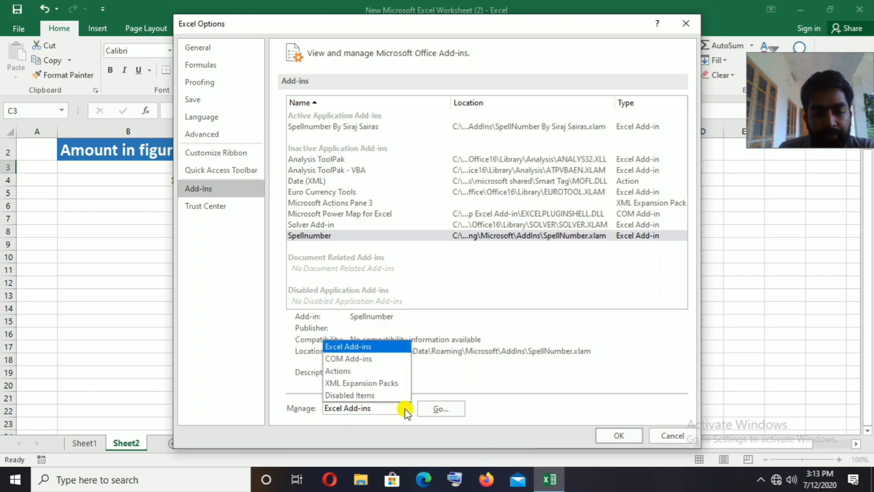
{"action": "left_click", "coordinate": [382, 348]}
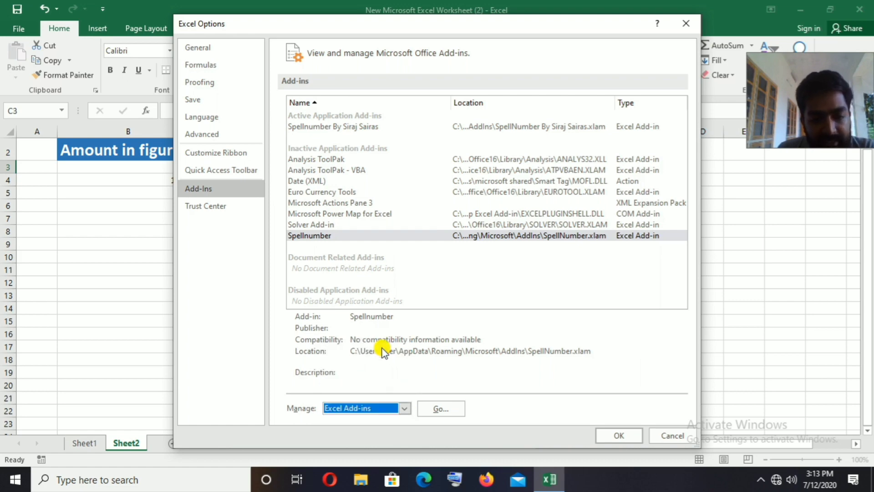
Tick Spellnumber in the Excel Add-Ins dialog and confirm.
{"action": "left_click", "coordinate": [443, 409]}
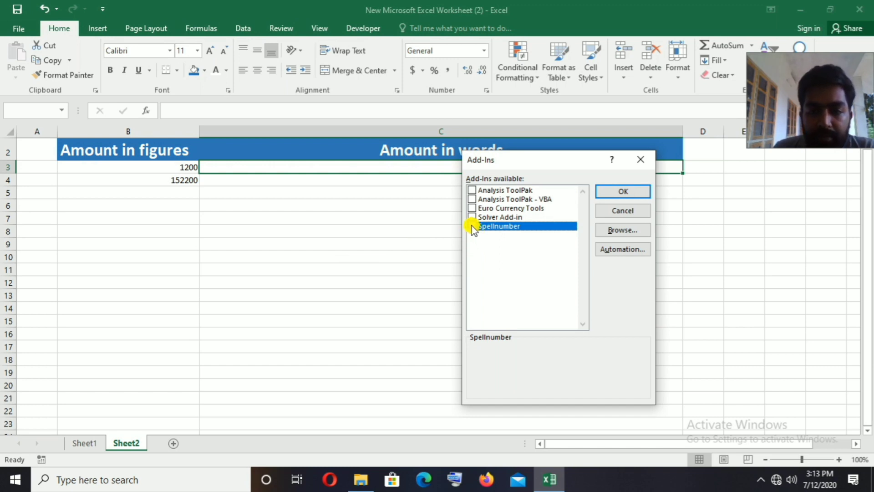
{"action": "left_click", "coordinate": [472, 227]}
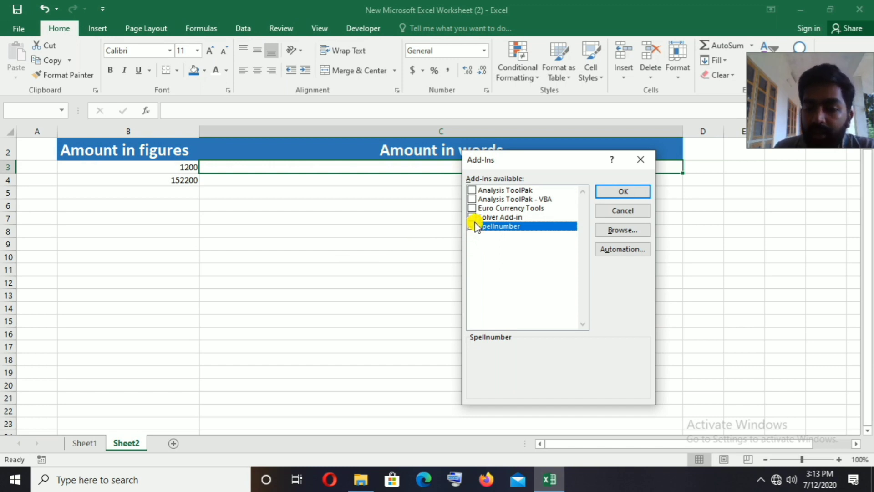
{"action": "left_click", "coordinate": [626, 190]}
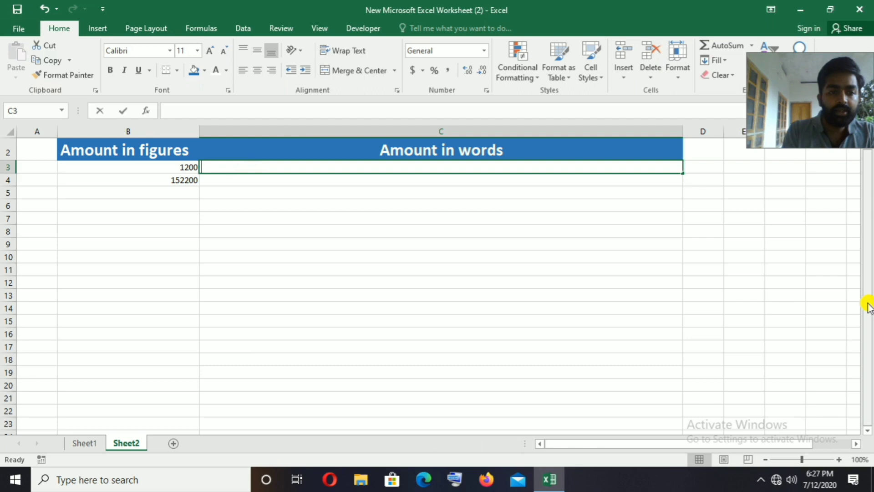
Enter =SpellNumber(B3) in C3 to show 'Rupees One Thousand Two Hundred Only'.
{"action": "type", "text": "=spell"}
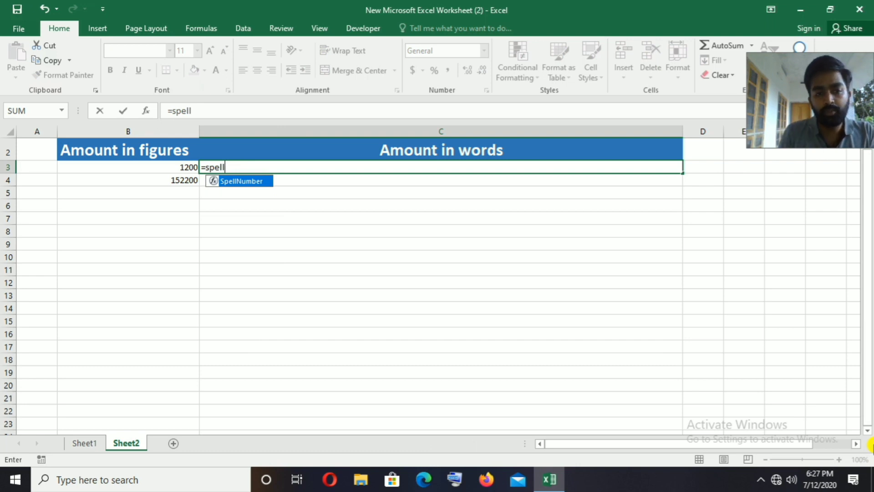
{"action": "double_click", "coordinate": [238, 181]}
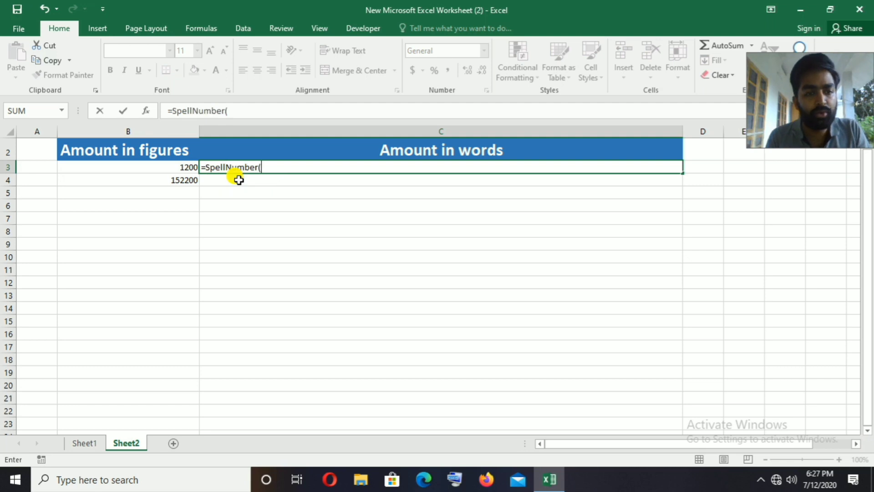
{"action": "left_click", "coordinate": [182, 167]}
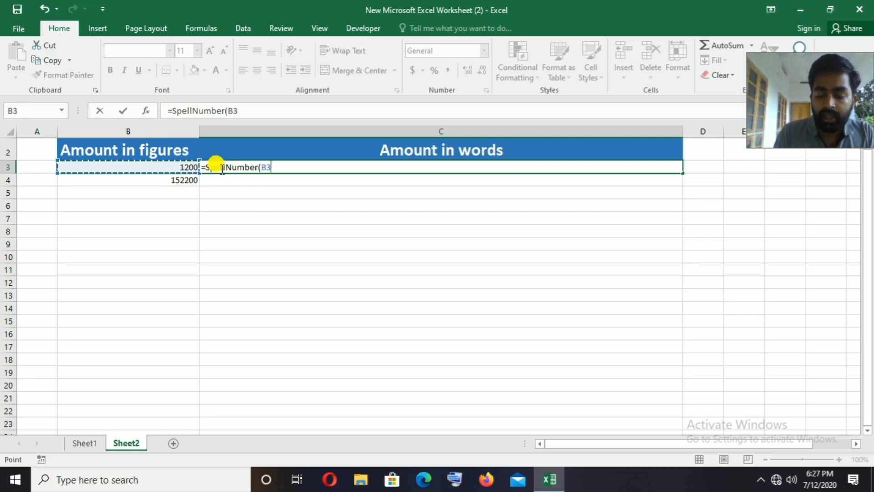
{"action": "key", "text": "ctrl+Return"}
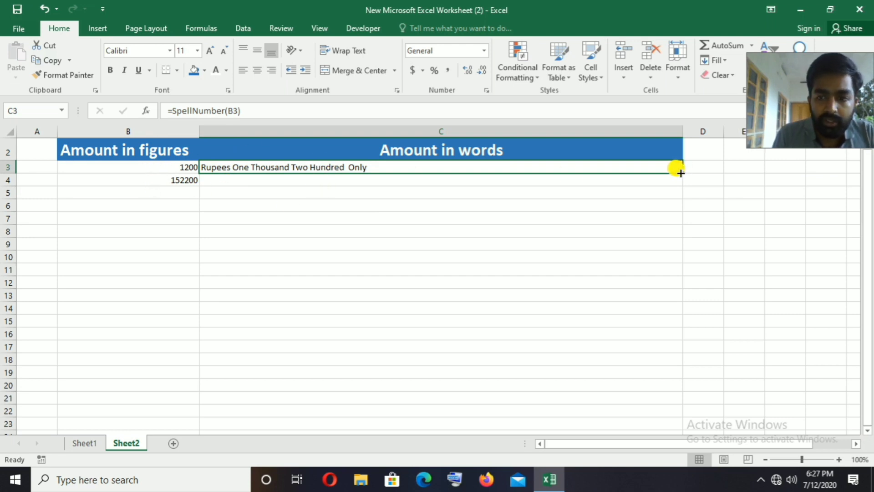
Fill the SpellNumber formula from C3 down to C12, then select B5.
{"action": "left_click_drag", "start_coordinate": [682, 174], "coordinate": [726, 189]}
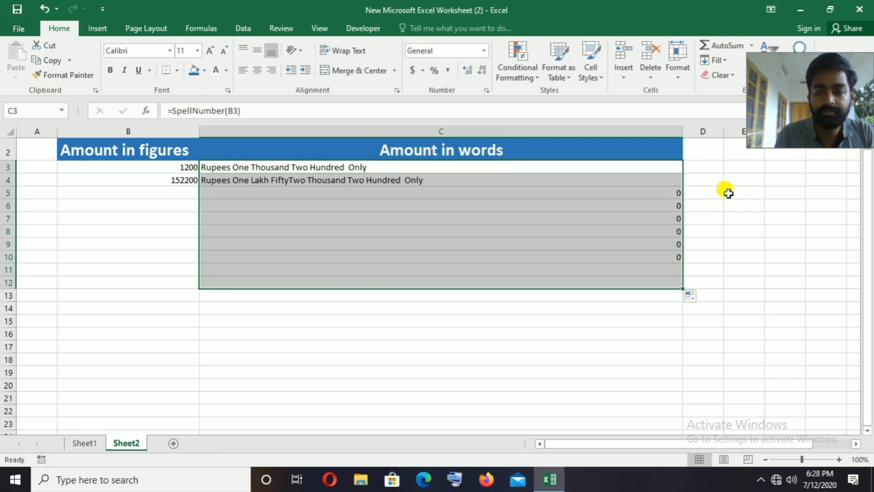
{"action": "left_click", "coordinate": [178, 192]}
{"action": "scroll", "coordinate": [636, 276], "scroll_direction": "up", "scroll_amount": 2}
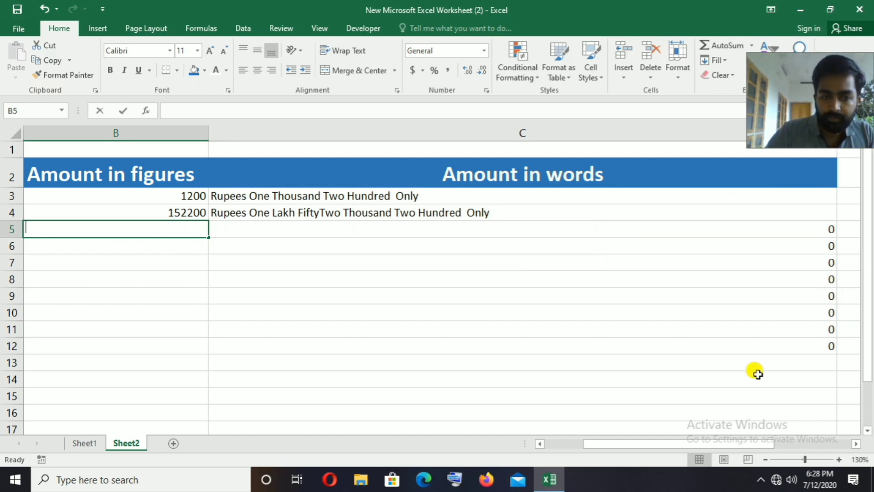
Enter 258471.23 in B5 so C5 spells it in rupees and paise.
{"action": "type", "text": "258471"}
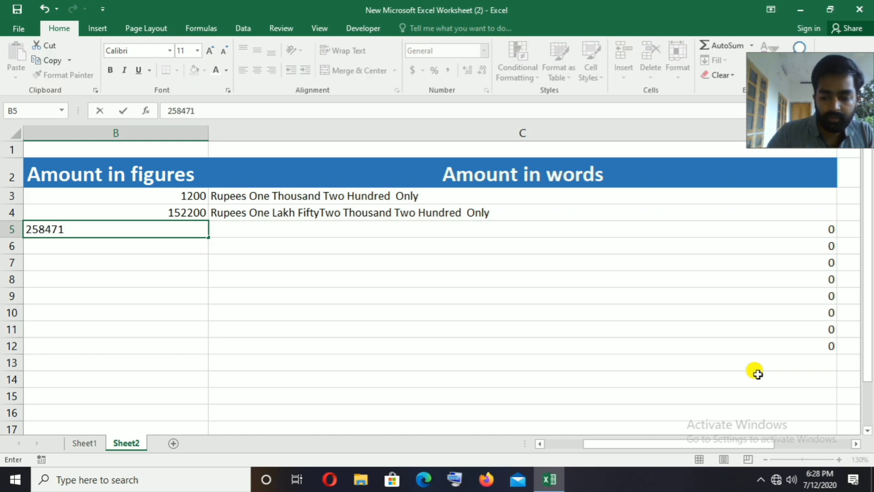
{"action": "type", "text": ".23"}
{"action": "key", "text": "ctrl+Return"}
{"action": "key", "text": "Return"}
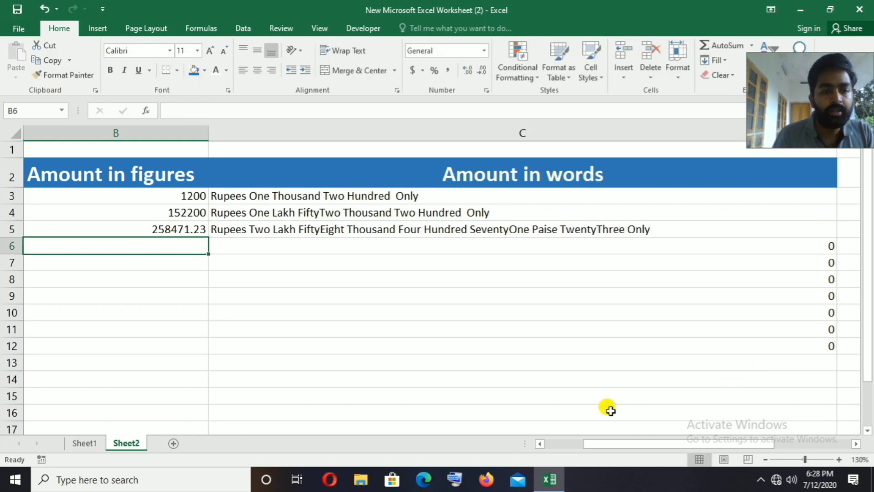